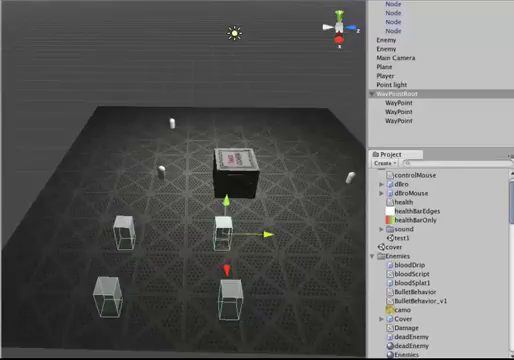
- View the running level top-down in the Game view, then select a WayPoint and WayPointRoot
left_click(339, 14)
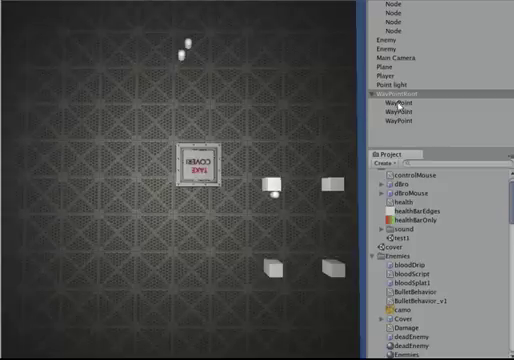
left_click(405, 102)
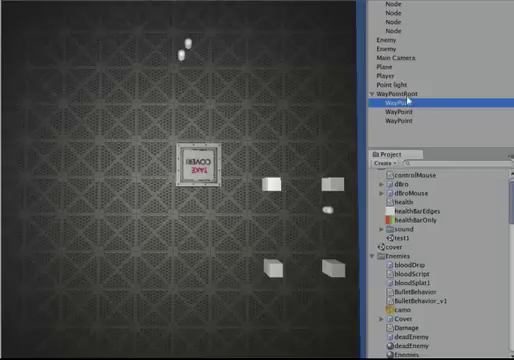
left_click(400, 93)
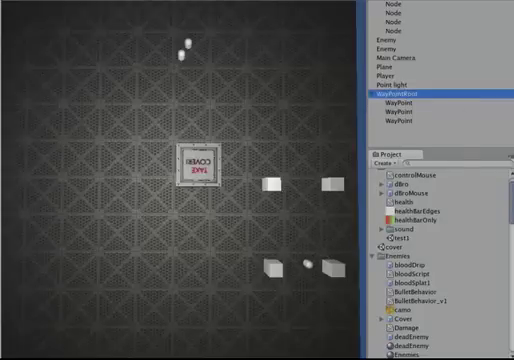
- Deactivate WayPointRoot together with all its child waypoints to hide the cubes
left_click(489, 112)
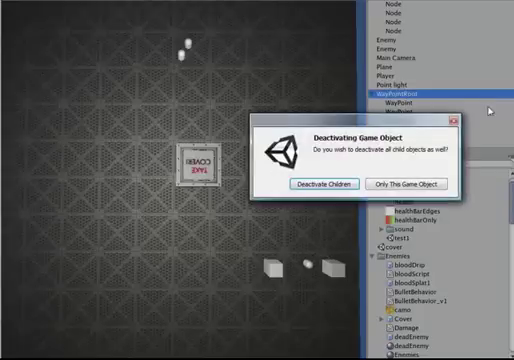
left_click(340, 186)
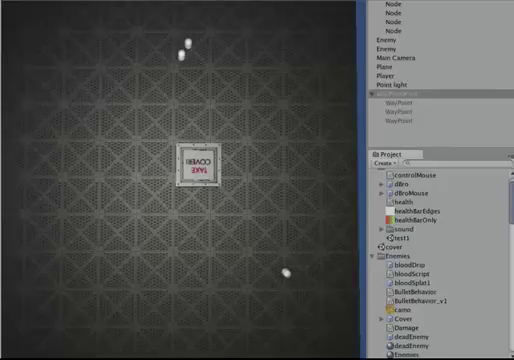
- Reactivate WayPointRoot and all its child waypoints so the four cubes reappear
key("alt+shift+a")
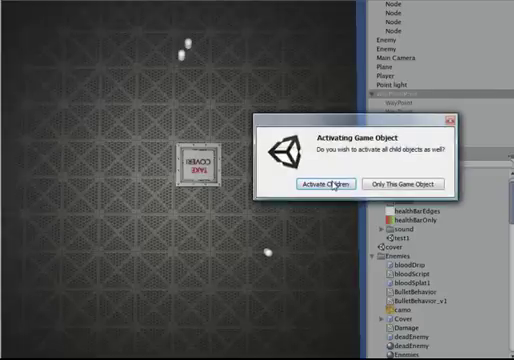
left_click(332, 186)
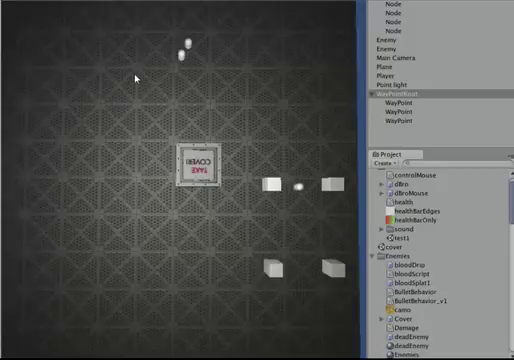
- Return to the perspective Scene view, clear the selection, and reselect WayPointRoot
key("ctrl+1")
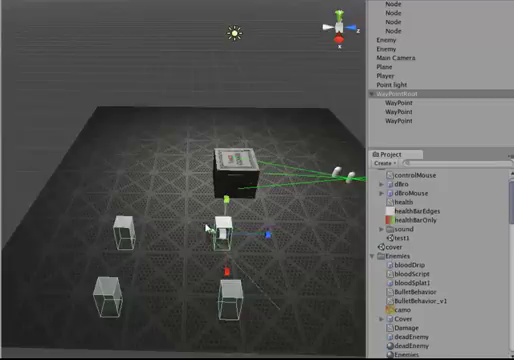
left_click(290, 188)
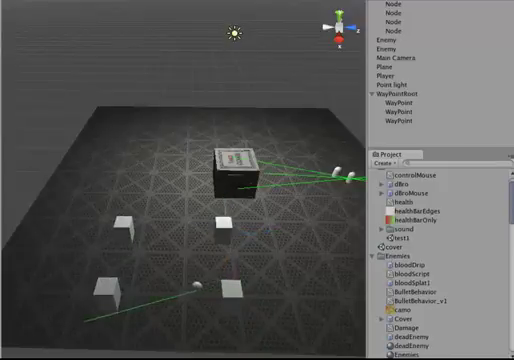
left_click(229, 229)
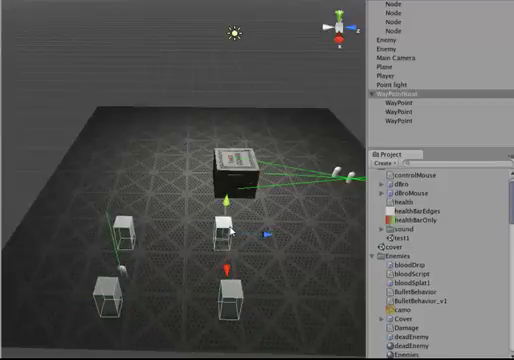
- Shift the whole waypoint group right along X, then move the first waypoint further right
left_click_drag(267, 237, 310, 236)
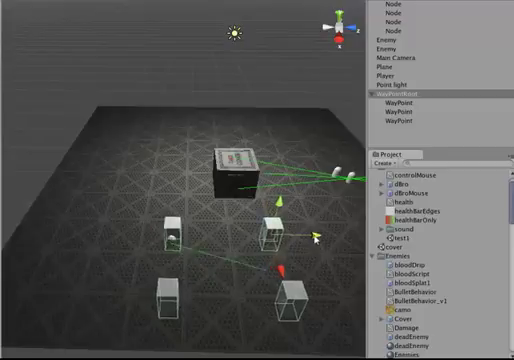
left_click(374, 102)
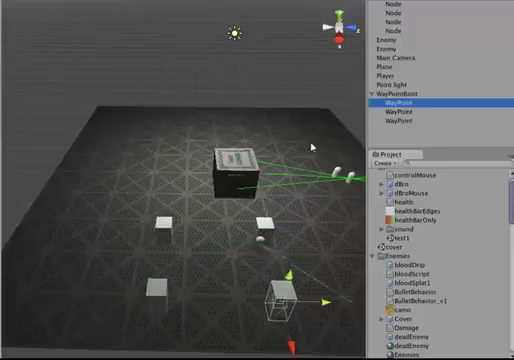
left_click_drag(335, 303, 365, 304)
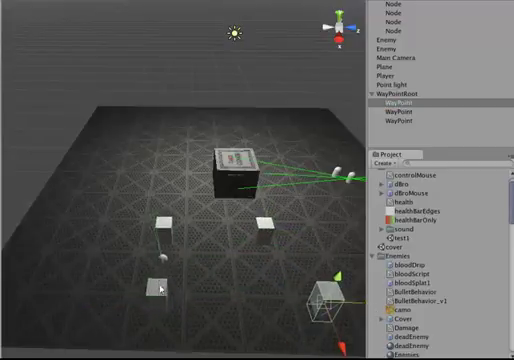
- Slide the lower-left waypoint further left and push the middle waypoint back toward the crate
left_click(162, 290)
left_click_drag(205, 305, 83, 290)
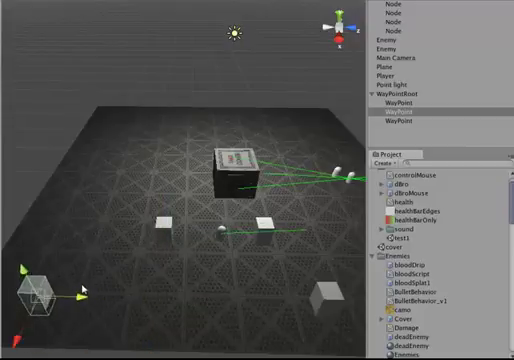
left_click(163, 237)
left_click_drag(161, 268, 146, 157)
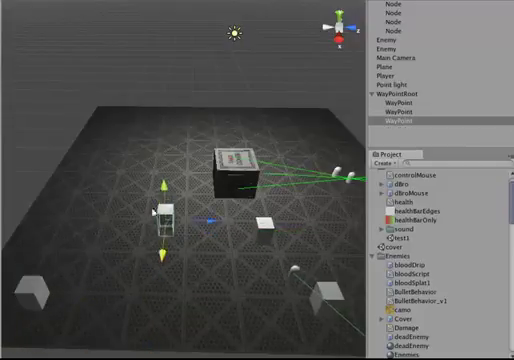